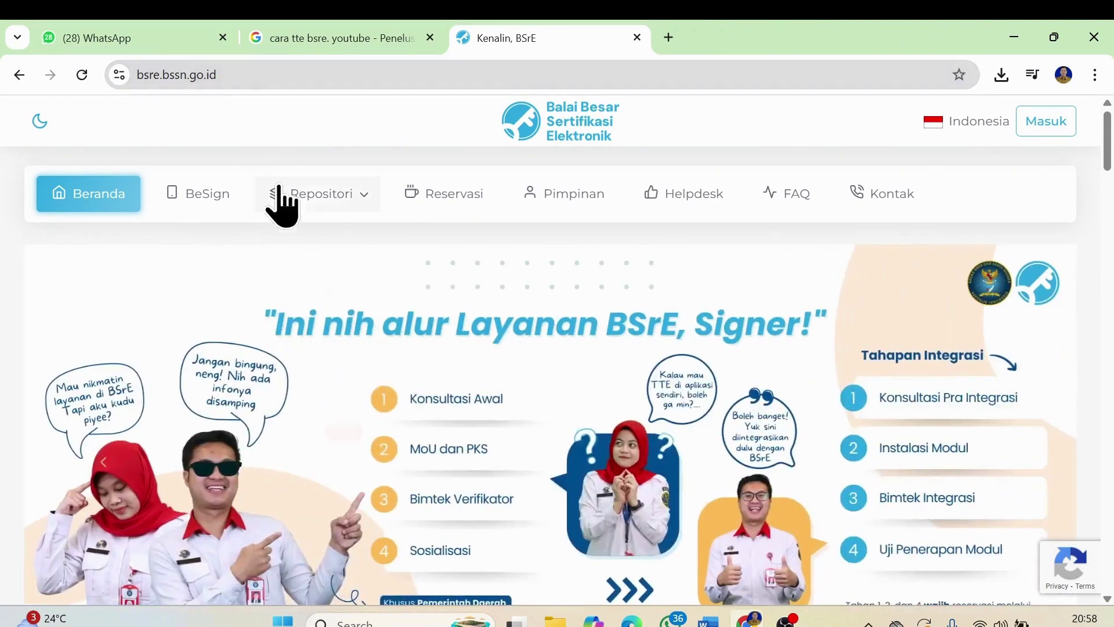
Open the Aplikasi page of the BSrE site's Repositori and examine the available BeSign applications.
left_click(287, 198)
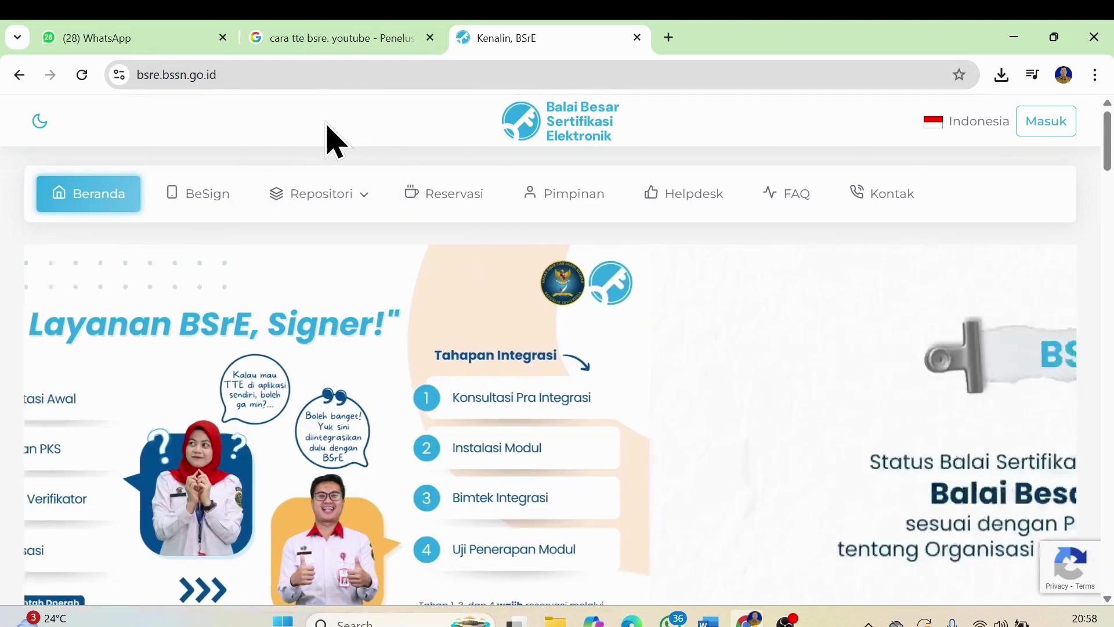
mouse_move(277, 184)
mouse_move(361, 197)
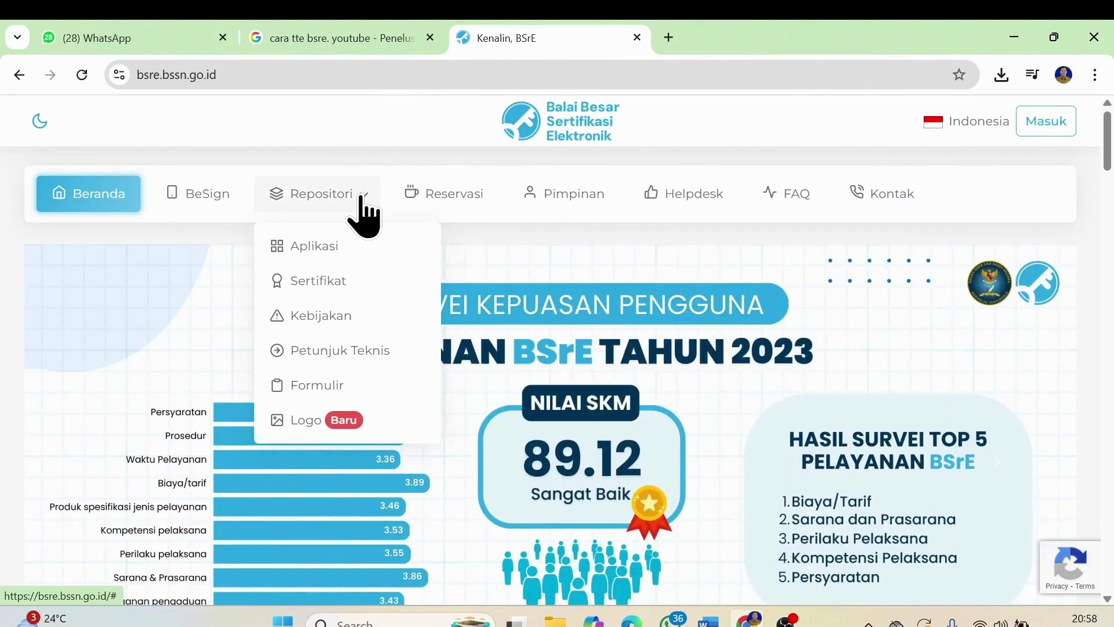
left_click(294, 248)
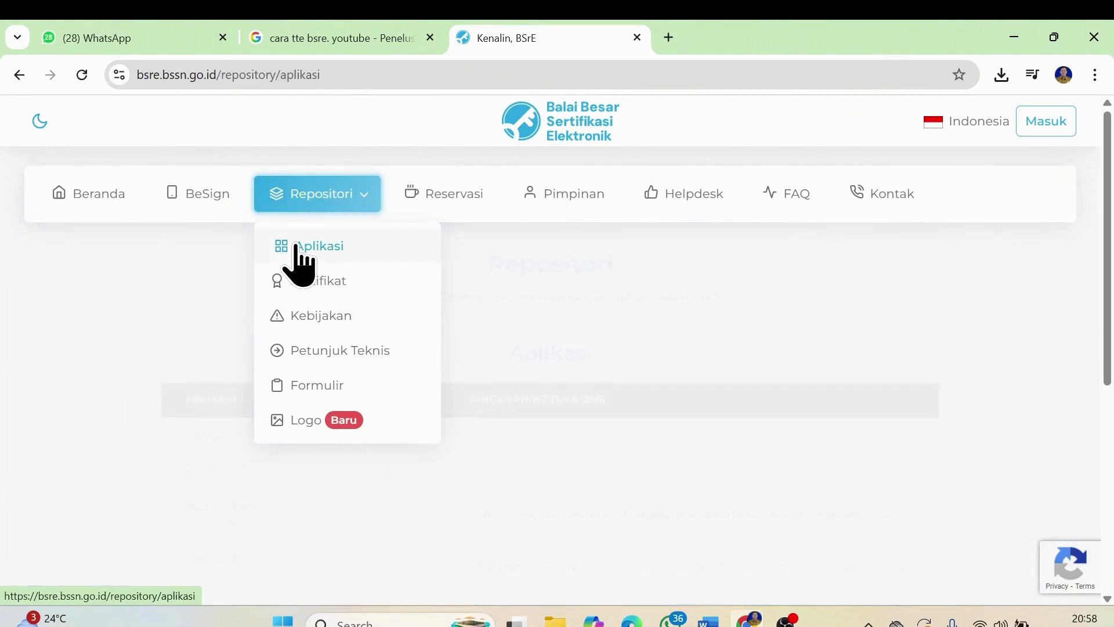
scroll(585, 428, "down", 1)
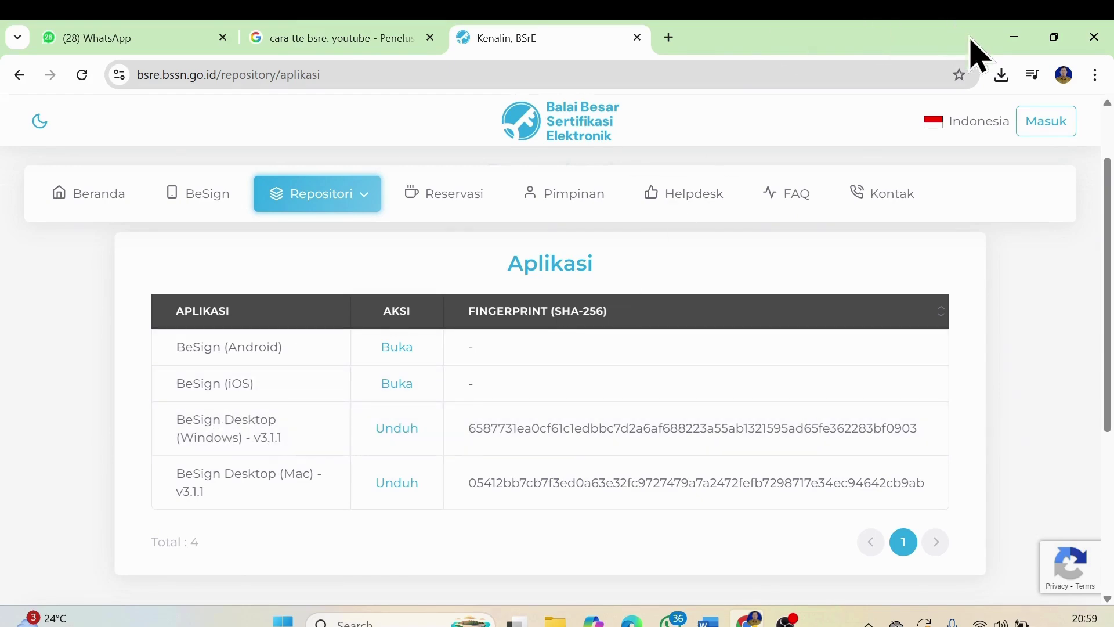
Switch to BeSign Desktop and try to set the signature visualisation type to Visible.
left_click(1014, 40)
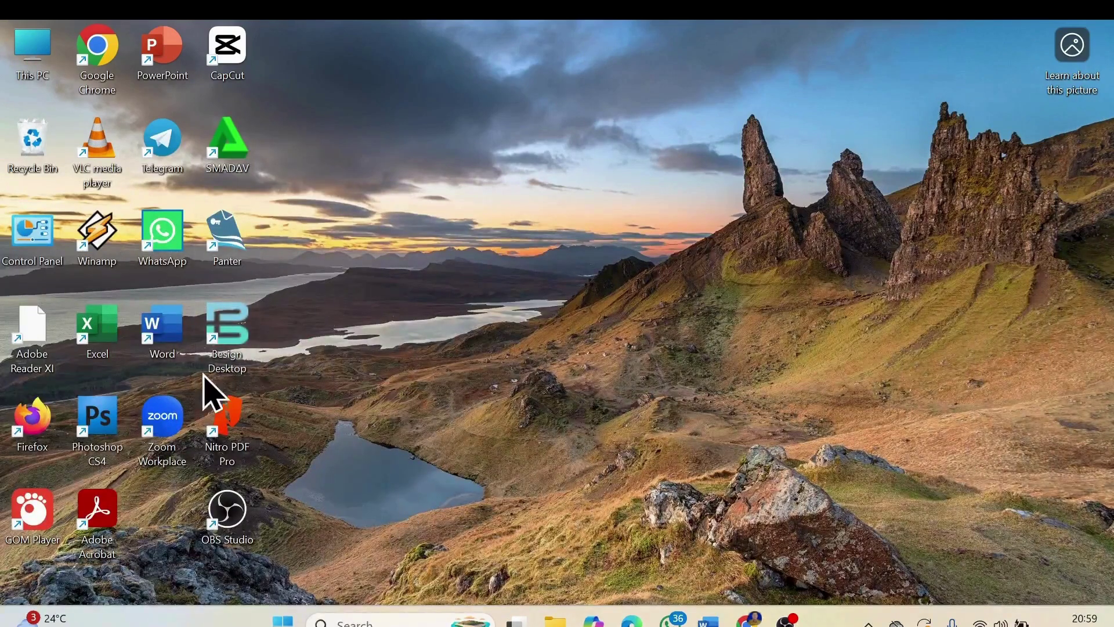
double_click(223, 347)
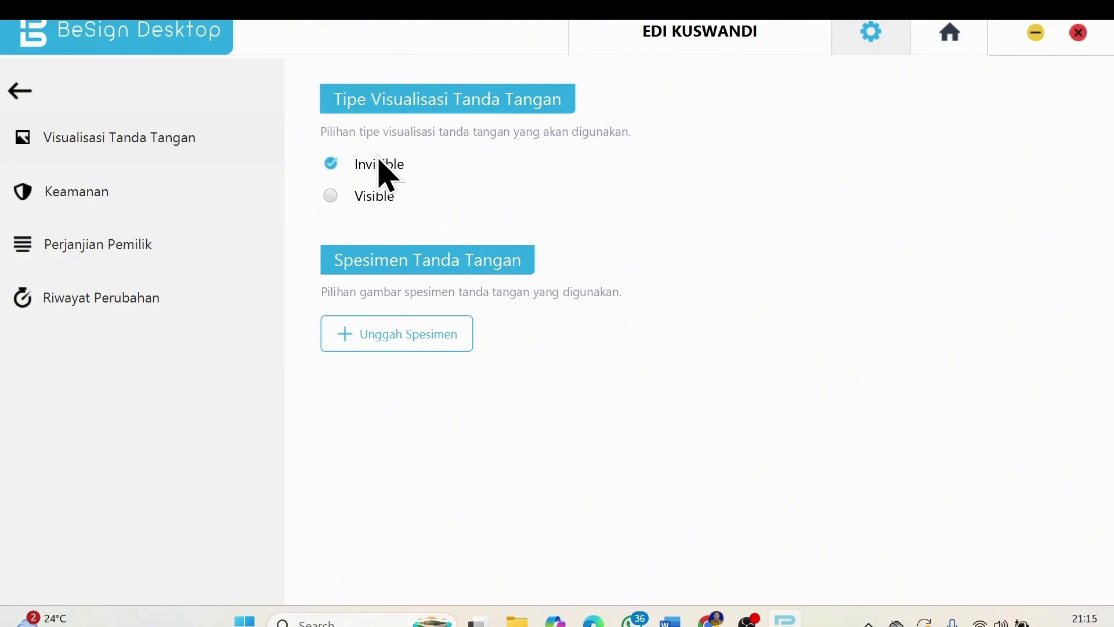
left_click(331, 196)
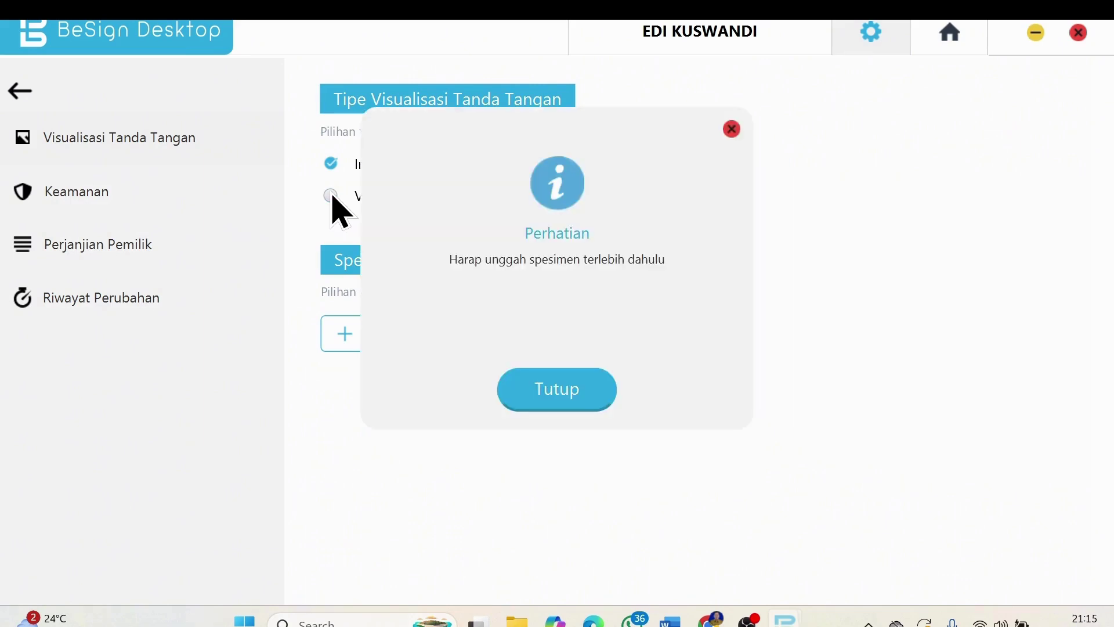
left_click(567, 399)
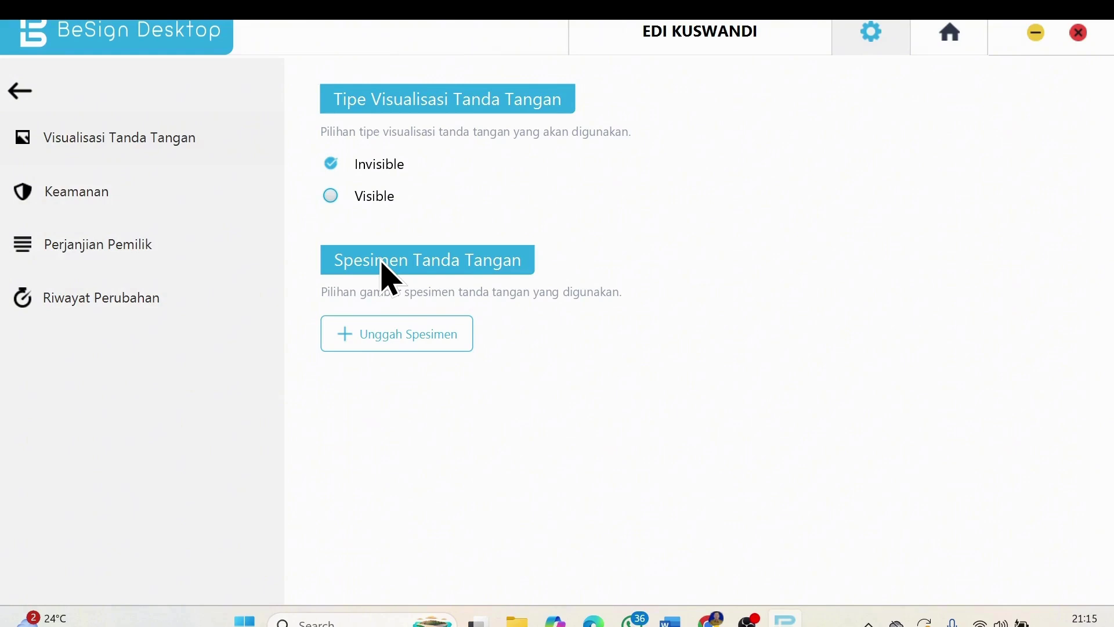
Upload "WhatsApp Image 2025-05-18 at 13.48.44" from the visualisation folder in Downloads as the signature specimen, and choose the Visible type.
left_click(359, 348)
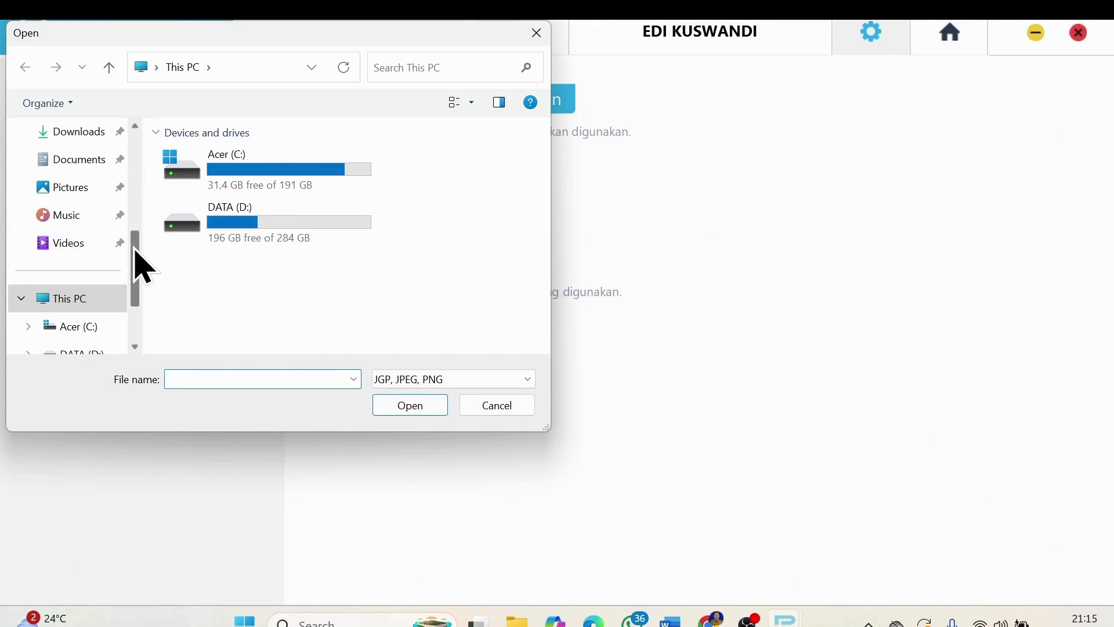
left_click(72, 133)
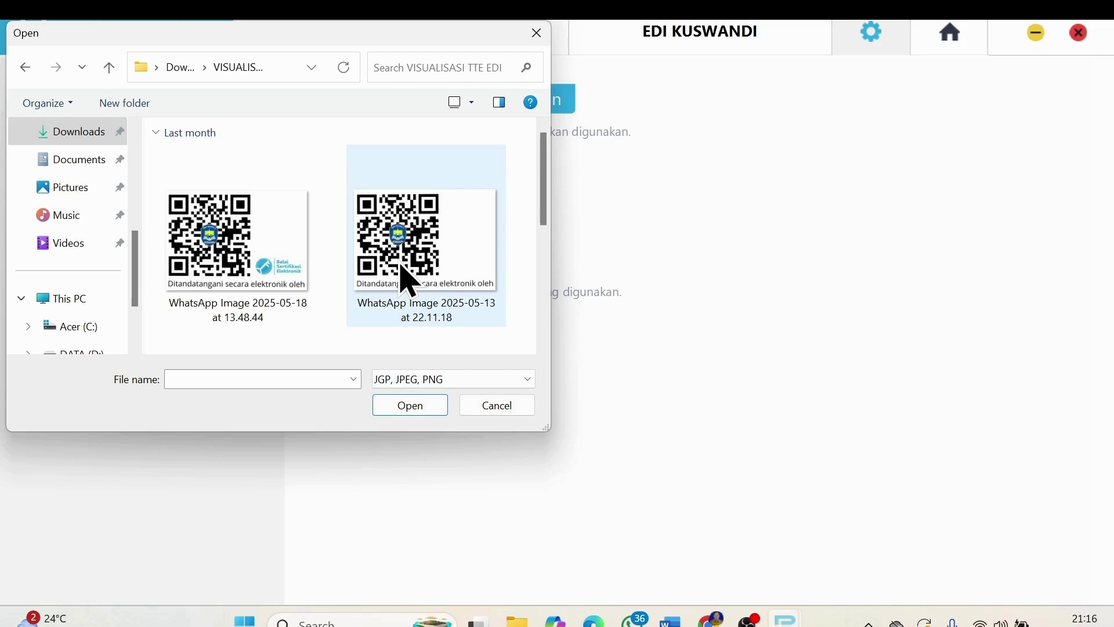
scroll(291, 259, "down", 2)
scroll(287, 256, "up", 2)
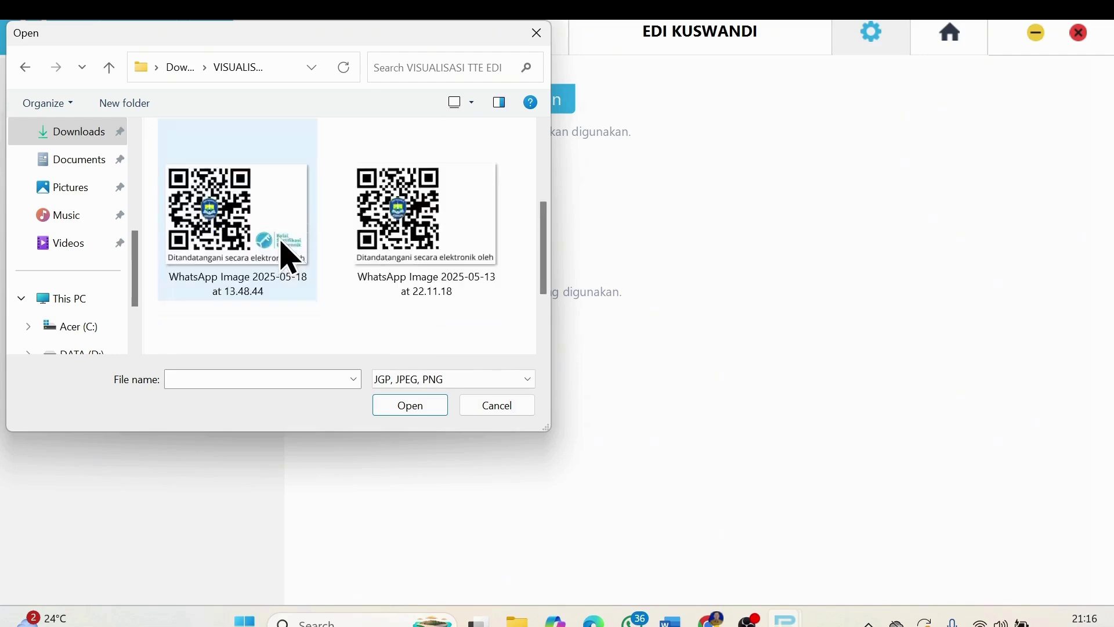
left_click(221, 248)
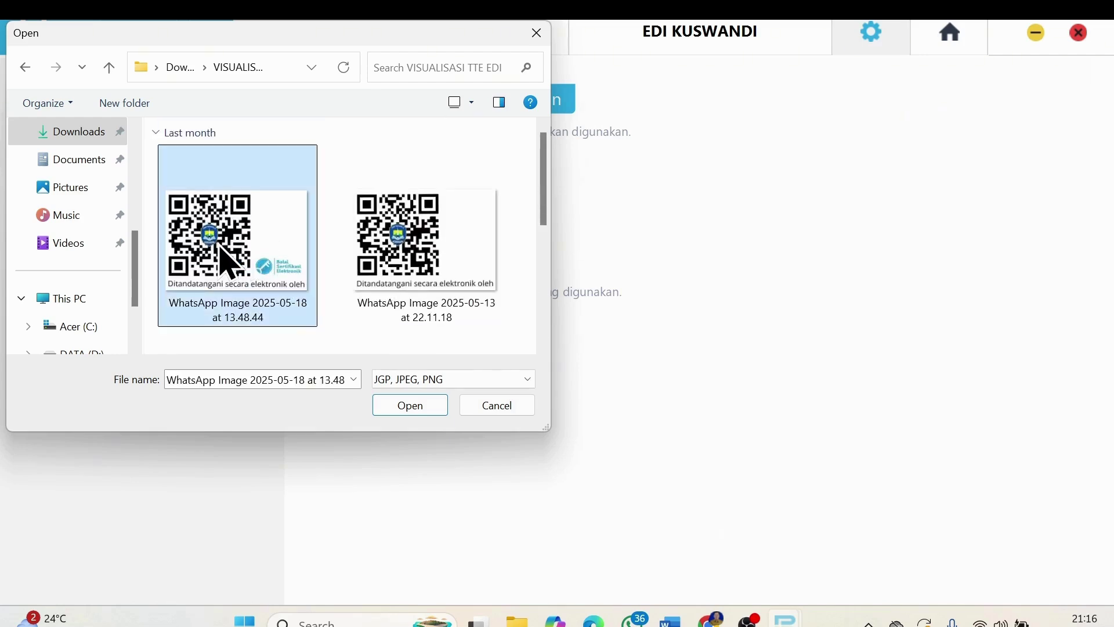
left_click(403, 411)
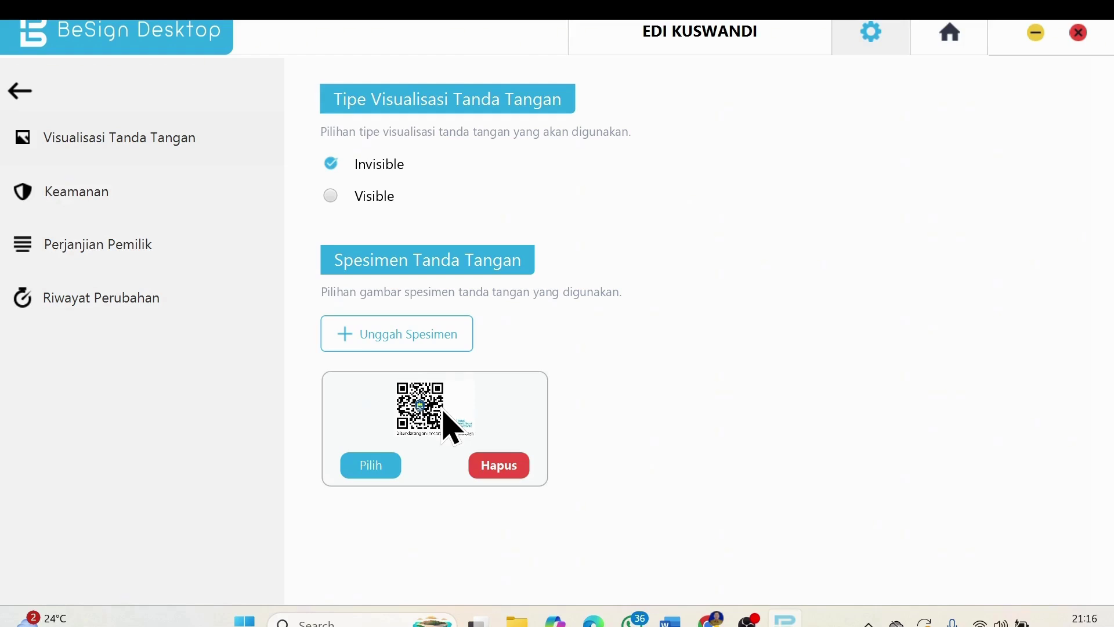
left_click(331, 197)
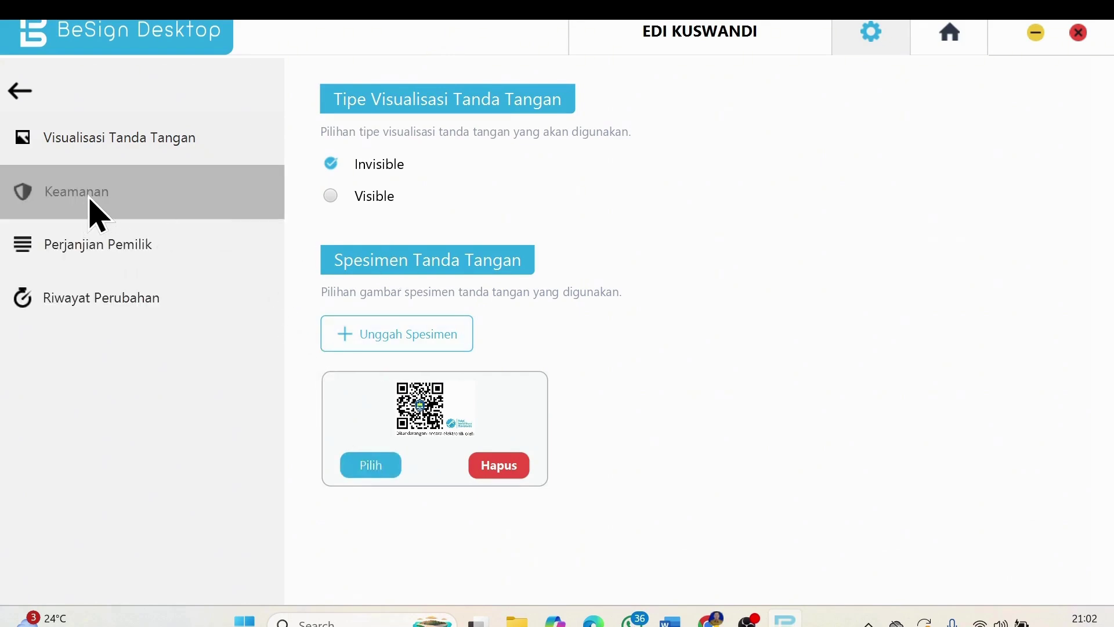
In the security settings, set the custom storage location for signed documents to the HASIL TTE 2 folder in Downloads.
left_click(107, 199)
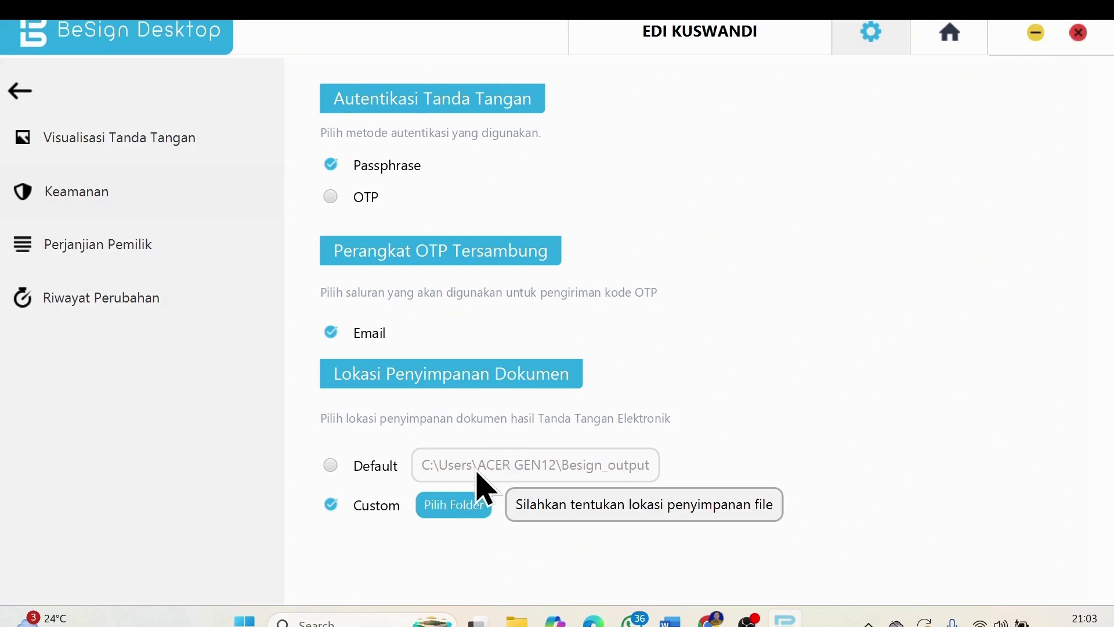
left_click(450, 509)
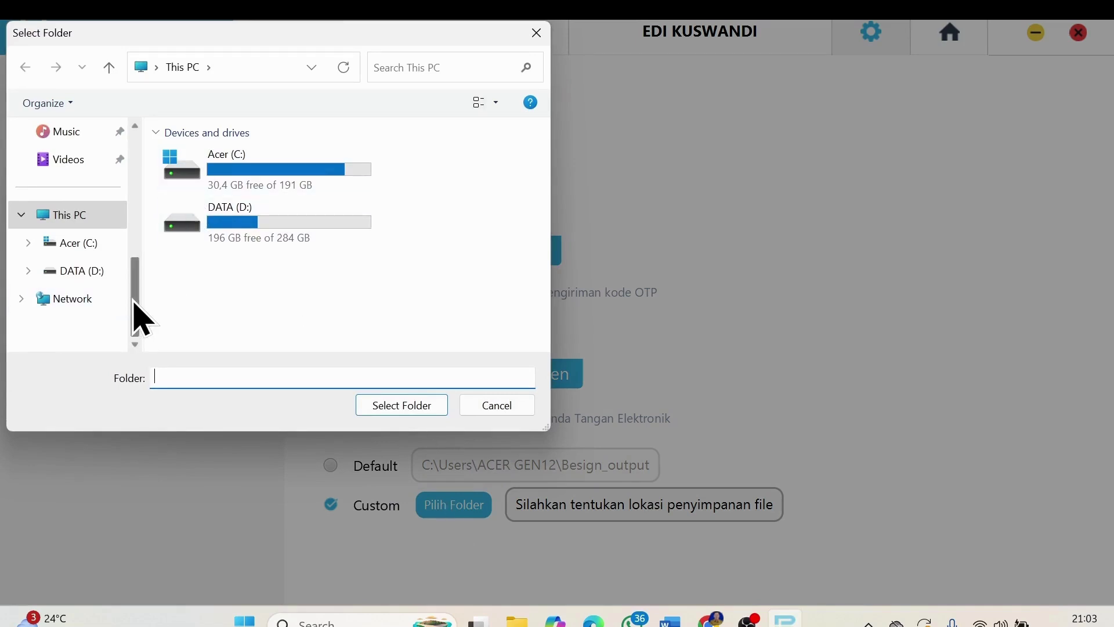
left_click_drag(134, 317, 143, 241)
left_click(79, 216)
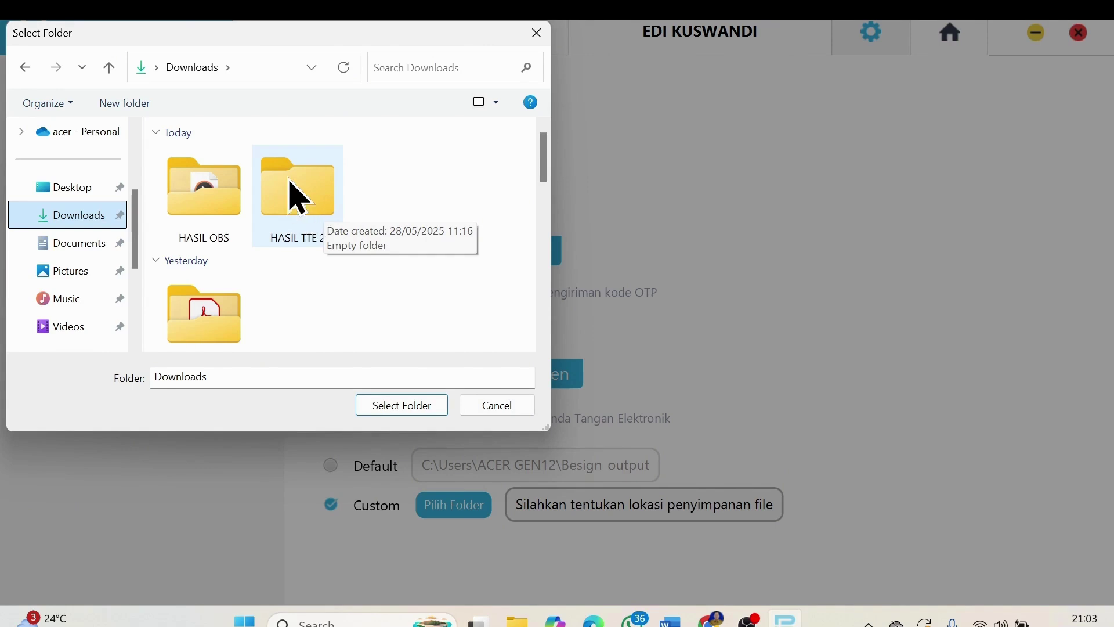
left_click(307, 193)
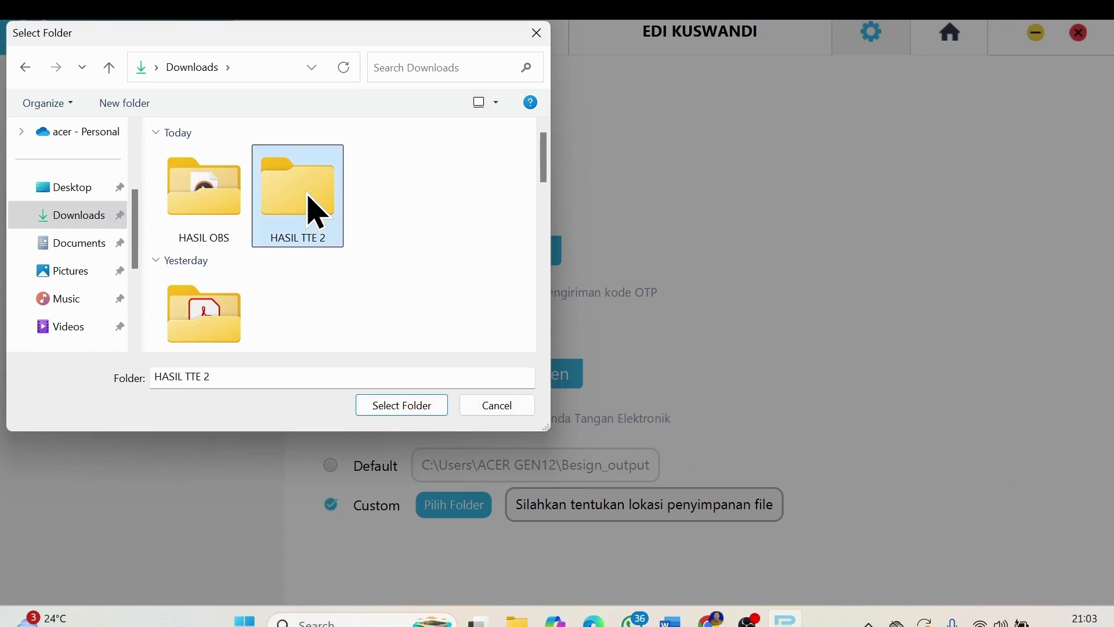
left_click(394, 412)
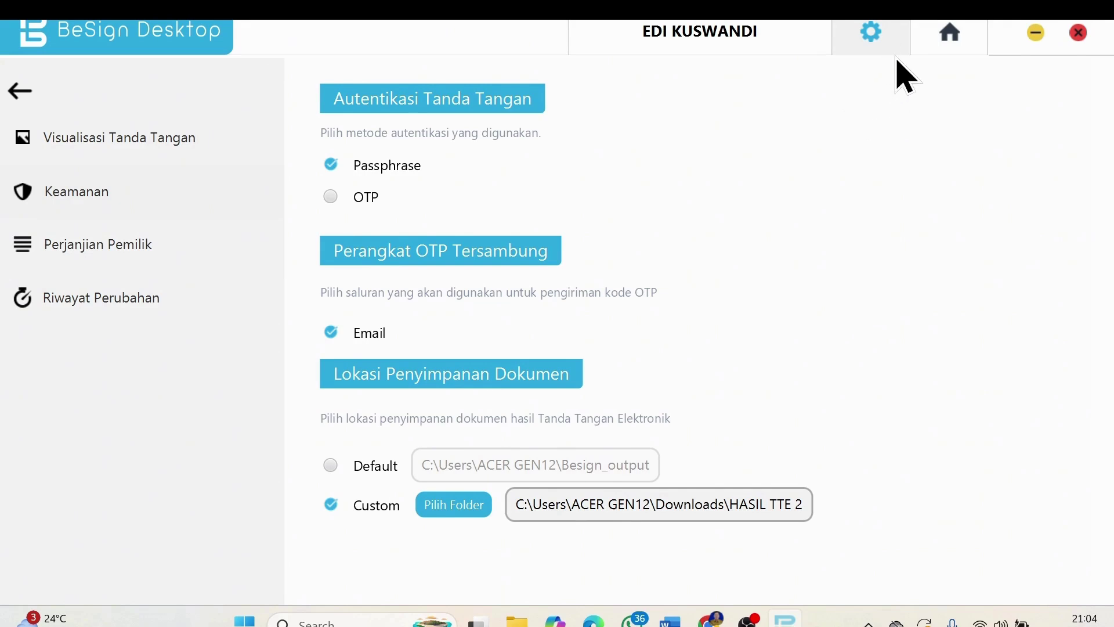
Return to the home page and load the whole CONTOH TRANSKIP folder from Downloads for signing.
left_click(948, 34)
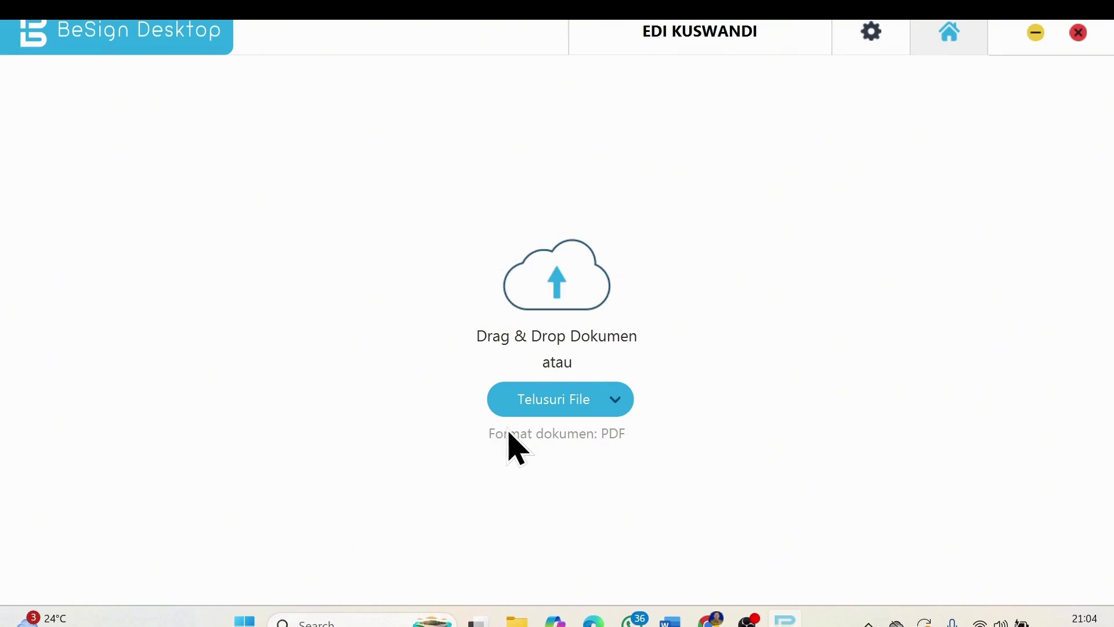
left_click(616, 400)
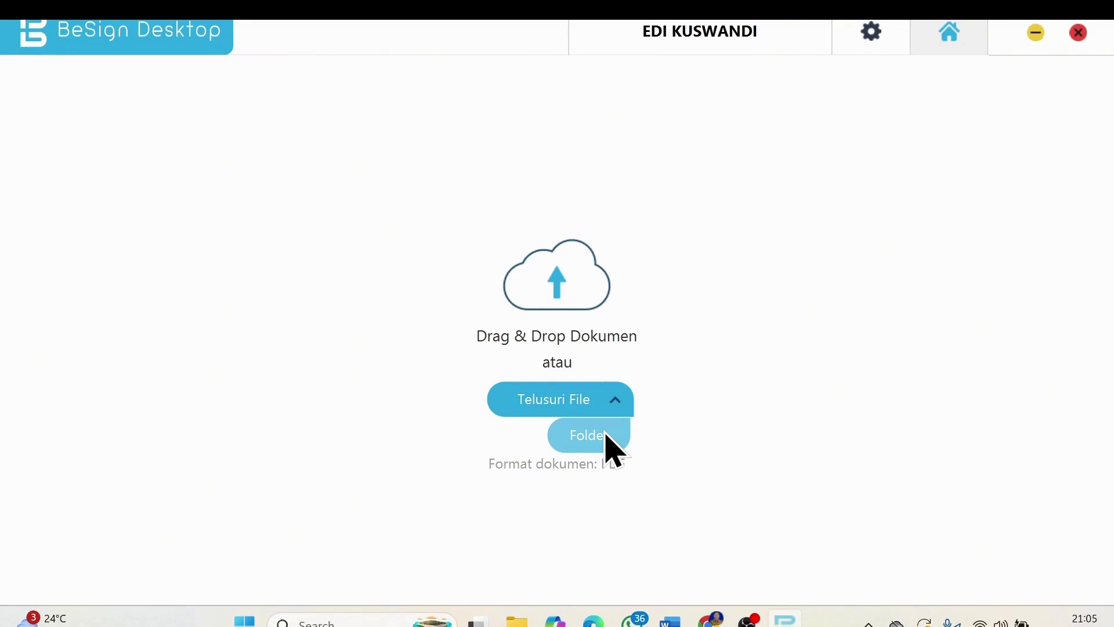
left_click(590, 439)
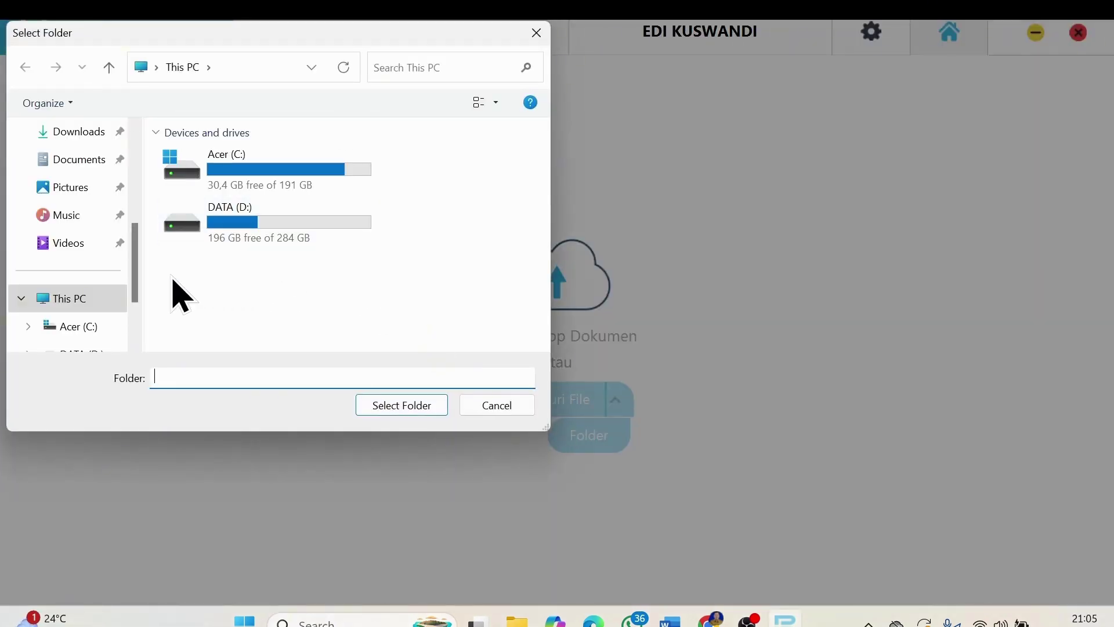
left_click_drag(133, 247, 122, 219)
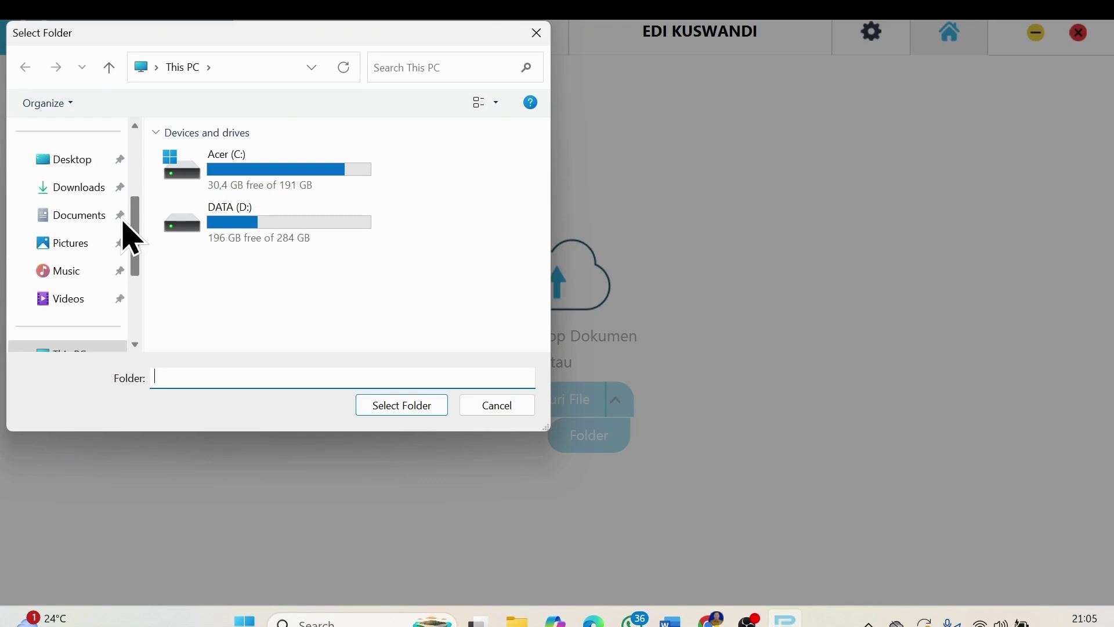
left_click(87, 199)
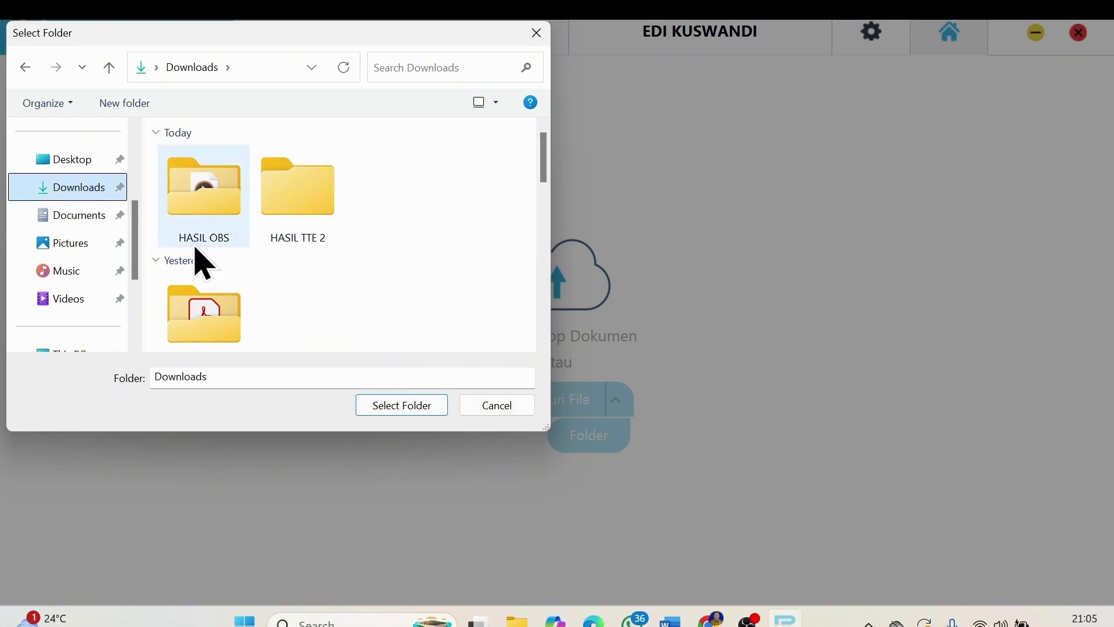
scroll(221, 249, "down", 1)
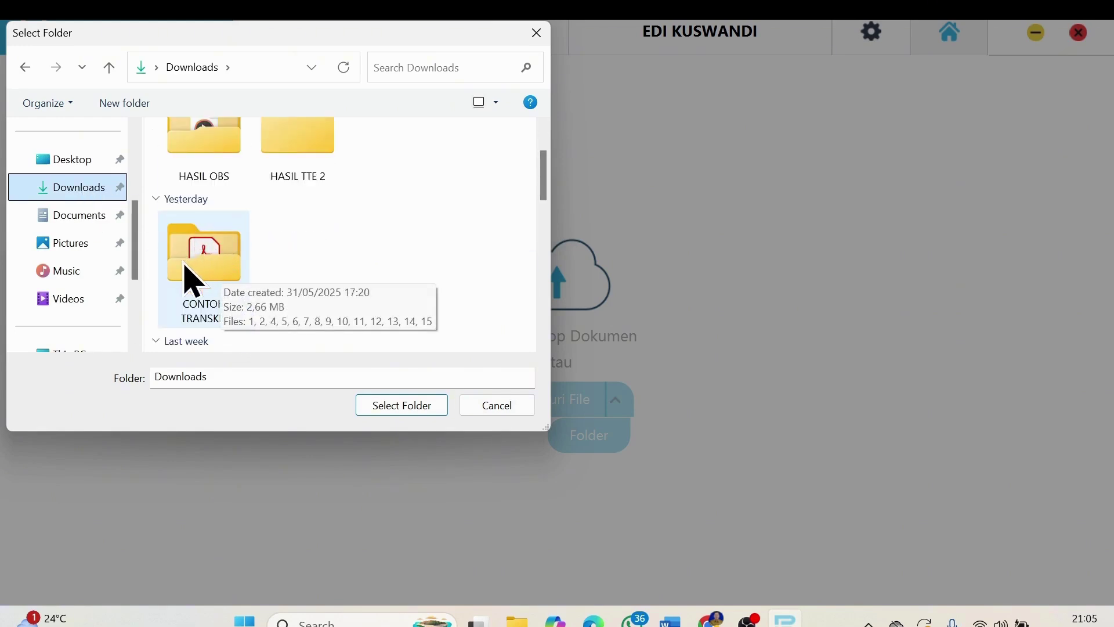
left_click(211, 250)
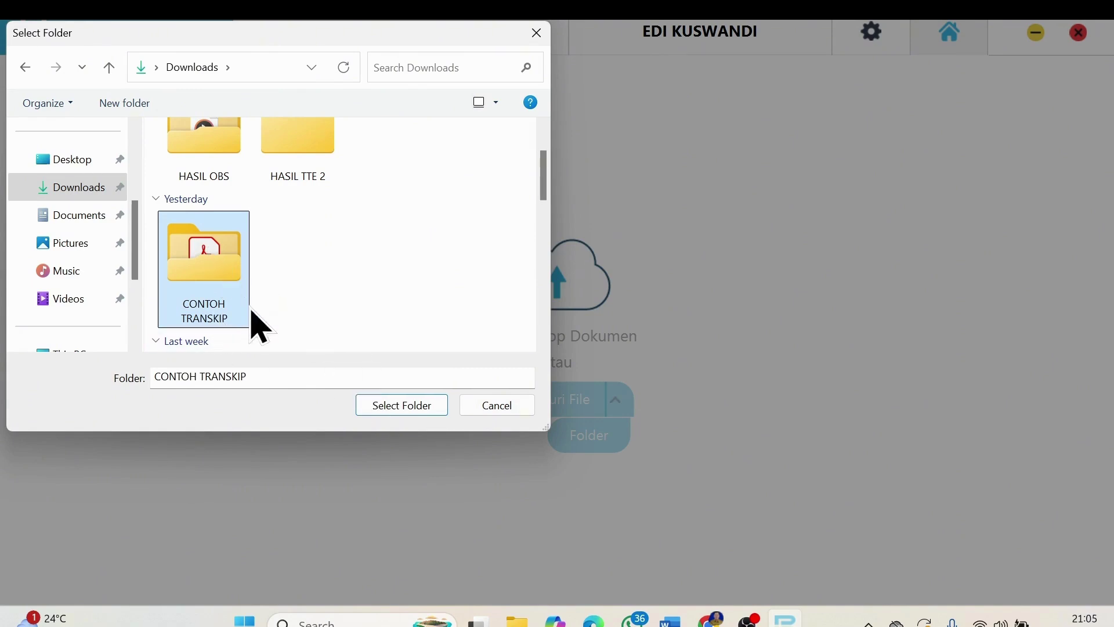
left_click(390, 413)
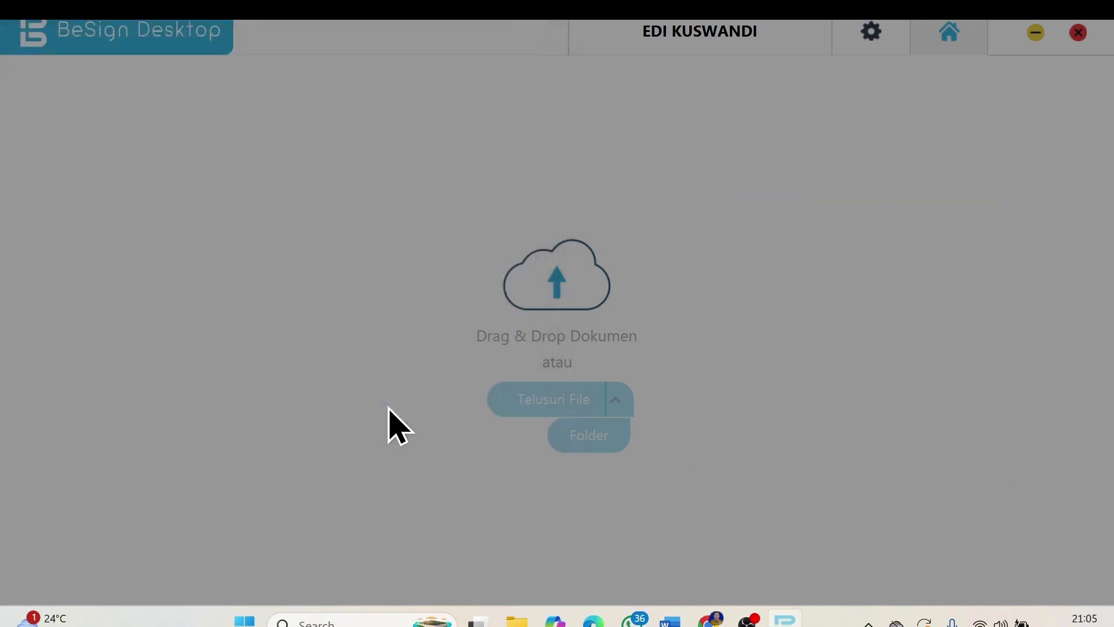
scroll(540, 200, "down", 1)
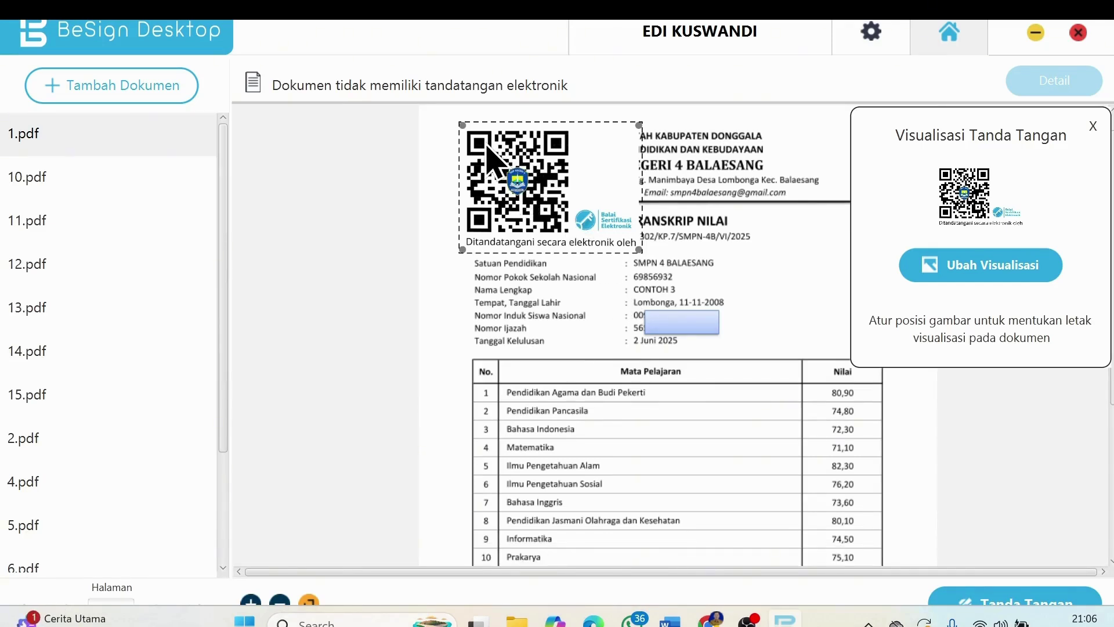
Shrink the QR signature on 1.pdf and place it in the signature block between "Kepala," and the signatory's name.
mouse_move(487, 148)
left_mouse_down()
mouse_move(512, 373)
mouse_move(556, 441)
left_mouse_up()
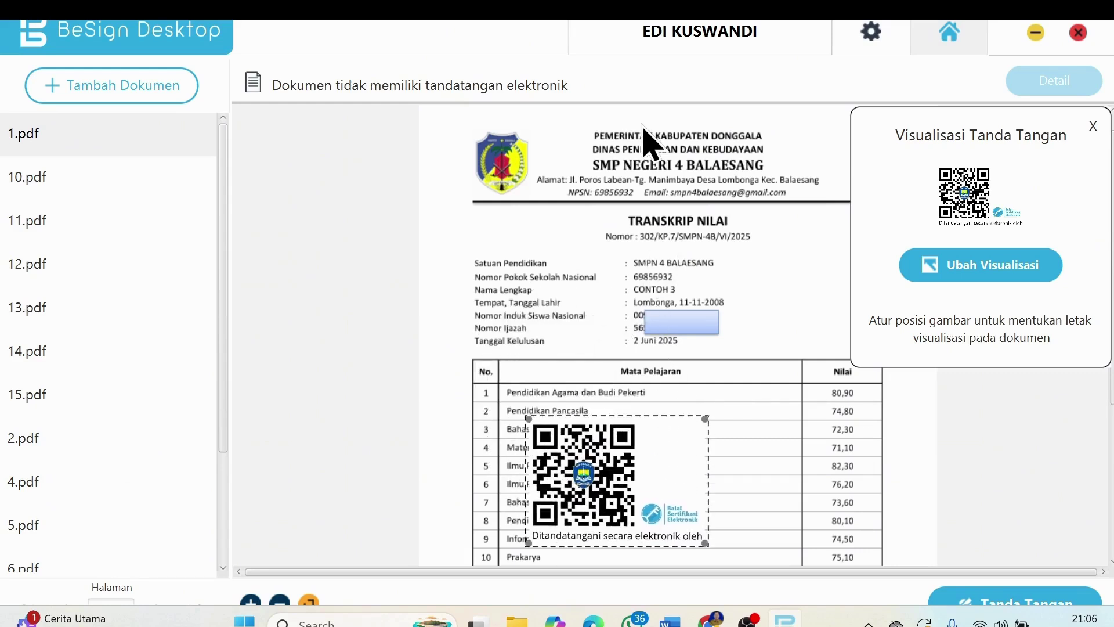
left_click(1093, 129)
scroll(634, 398, "down", 1)
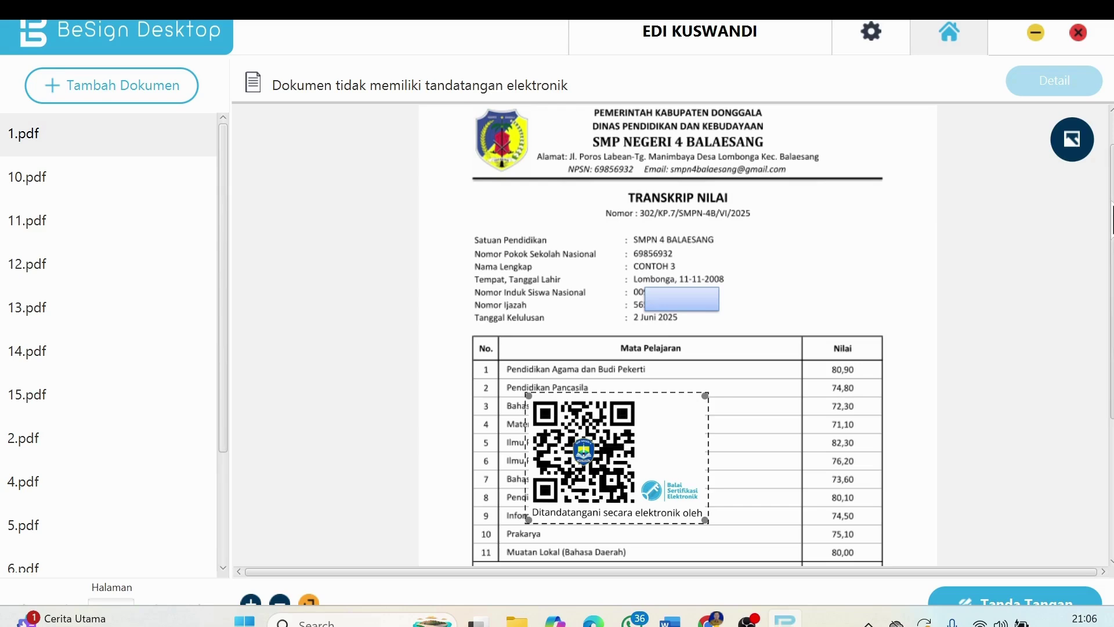
scroll(535, 146, "down", 4)
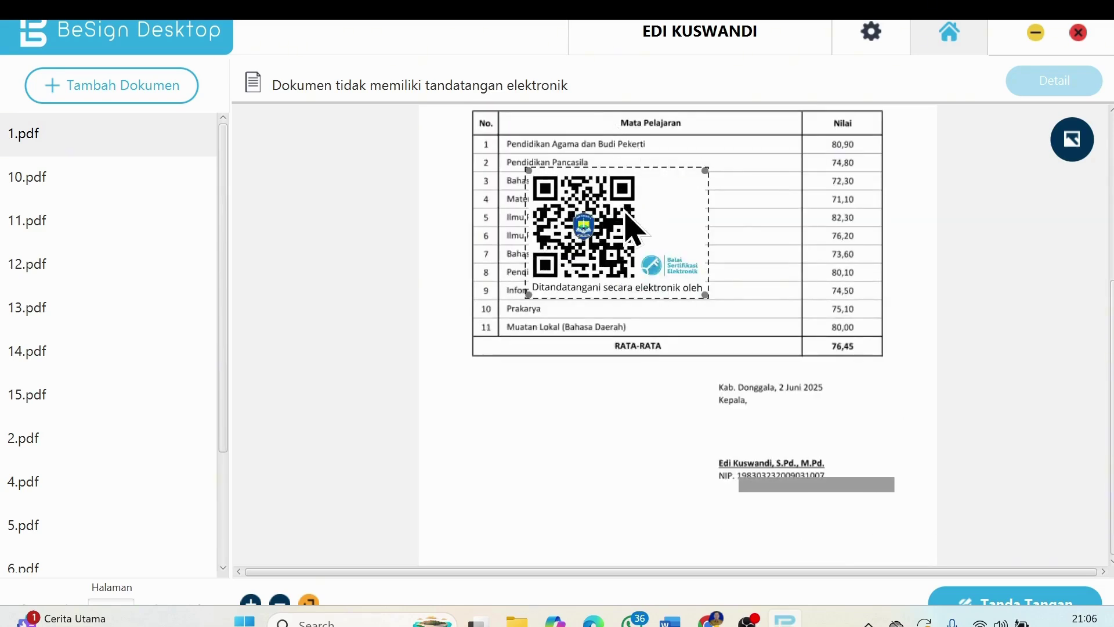
mouse_move(628, 218)
left_mouse_down()
mouse_move(659, 348)
mouse_move(650, 400)
left_mouse_up()
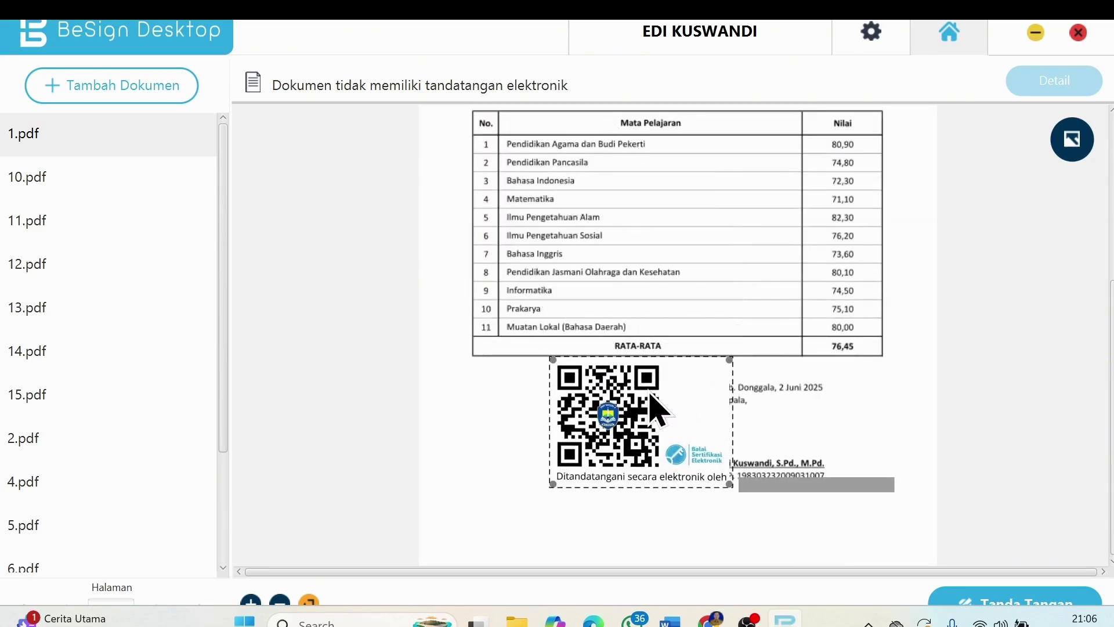
mouse_move(554, 487)
left_mouse_down()
mouse_move(610, 377)
mouse_move(794, 424)
mouse_move(794, 436)
mouse_move(790, 417)
mouse_move(756, 429)
left_mouse_up()
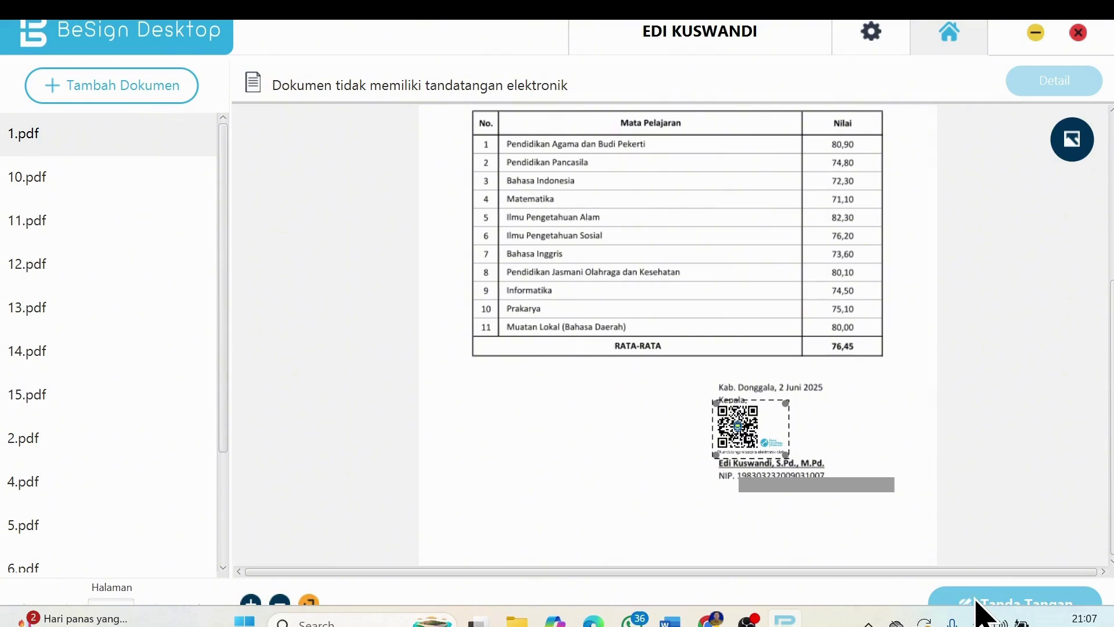
Sign all the loaded transcripts by entering the signing passphrase, and close the signing information notice.
left_click(977, 602)
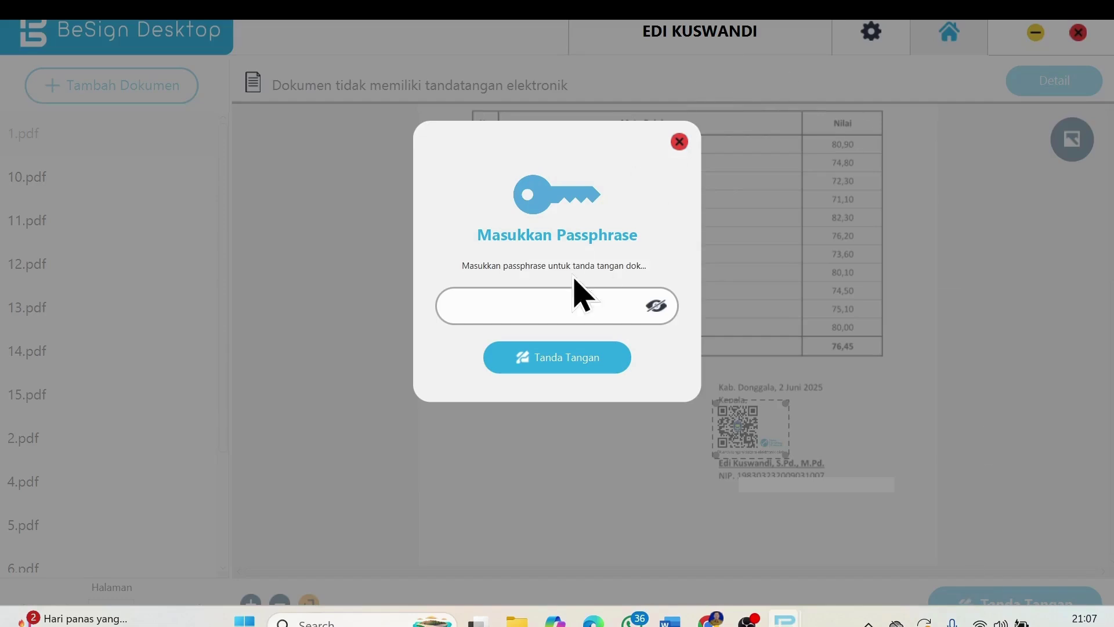
left_click(529, 316)
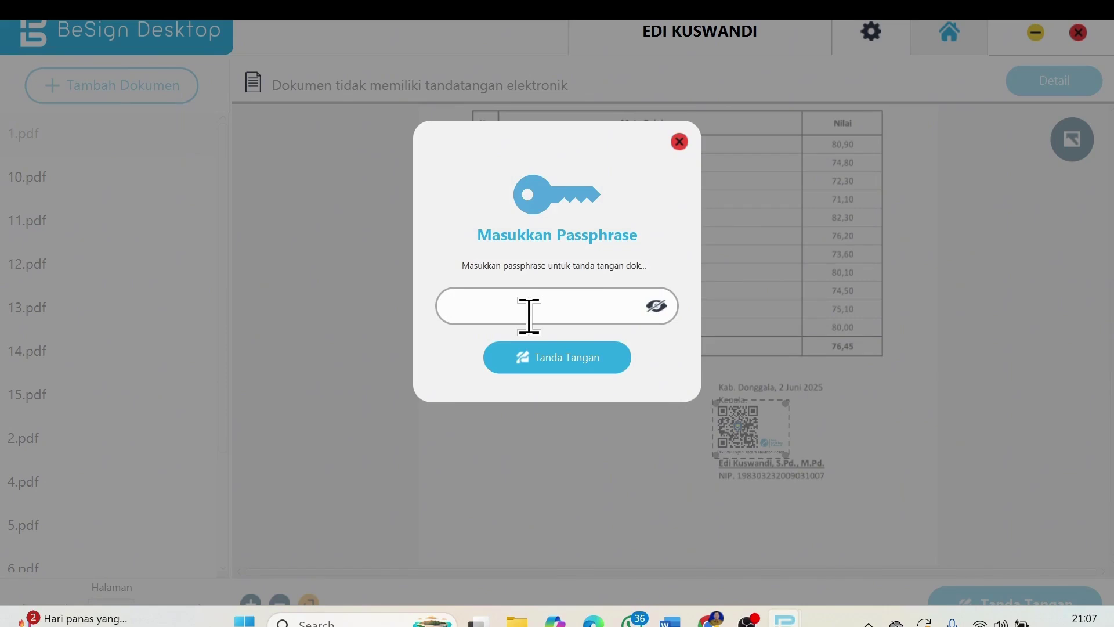
key("ctrl+v")
left_click(532, 365)
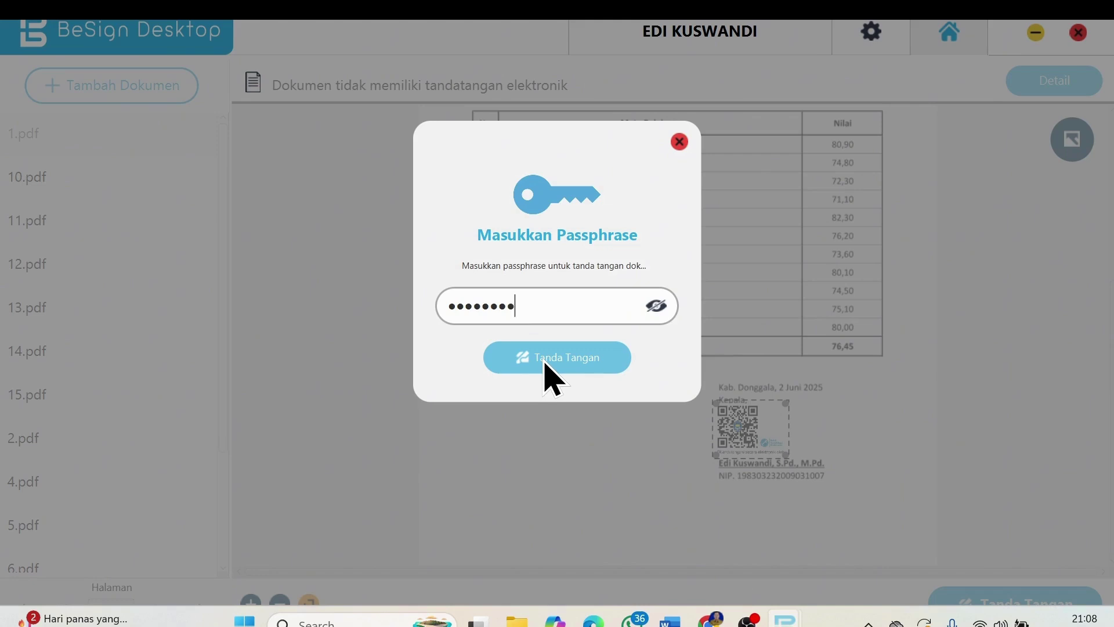
left_click(546, 364)
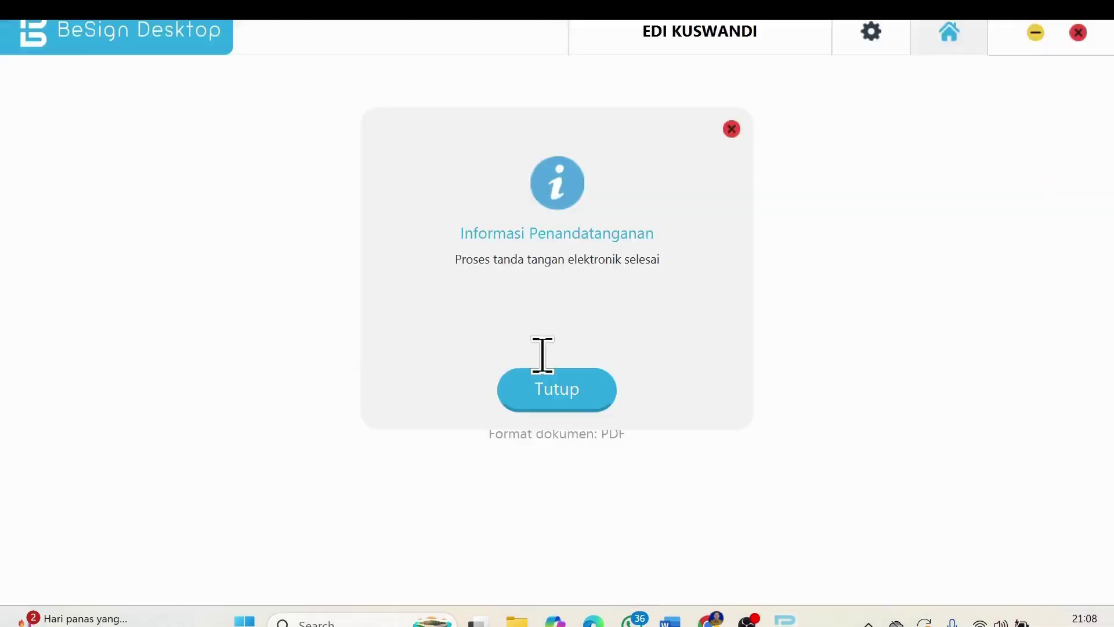
left_click(548, 380)
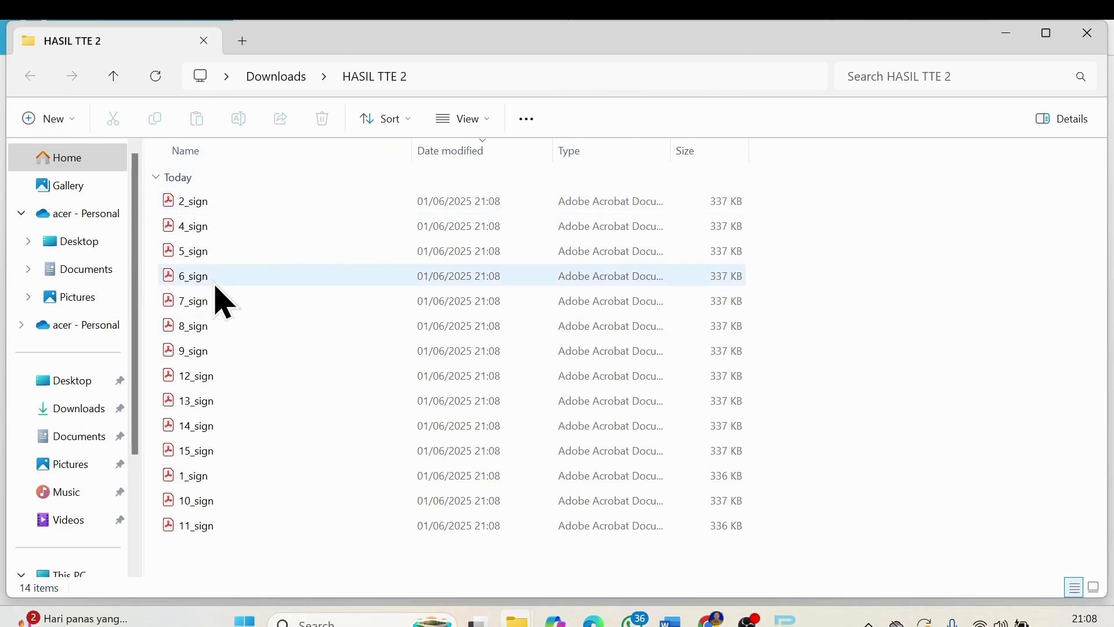
In File Explorer, open the HASIL TTE 2 folder in Downloads to check the signed documents.
left_click(74, 411)
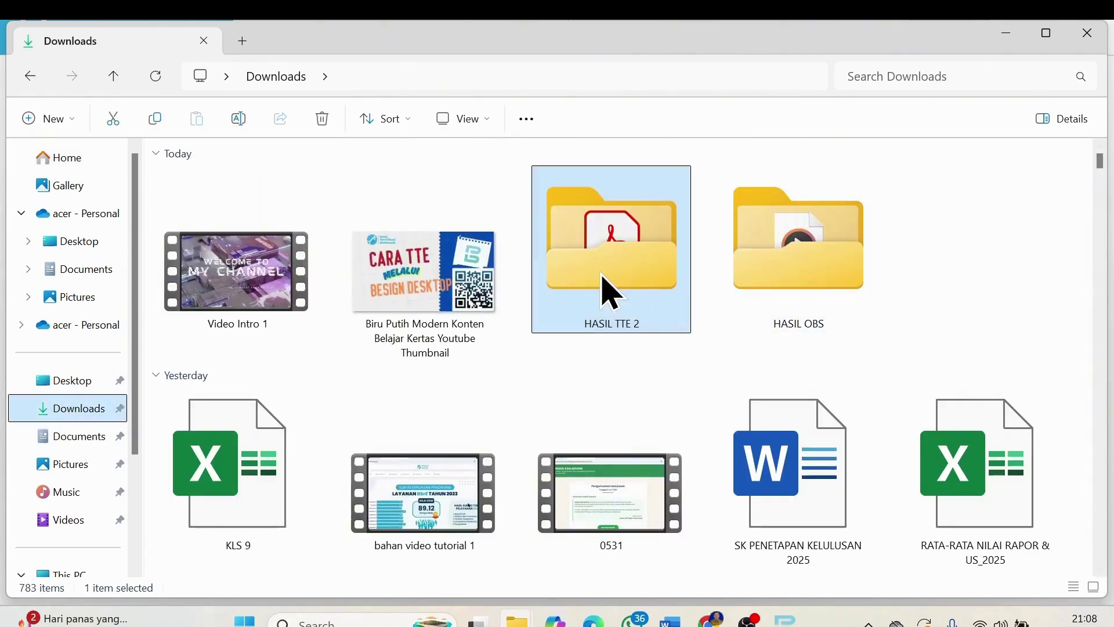
left_click(636, 283)
double_click(637, 283)
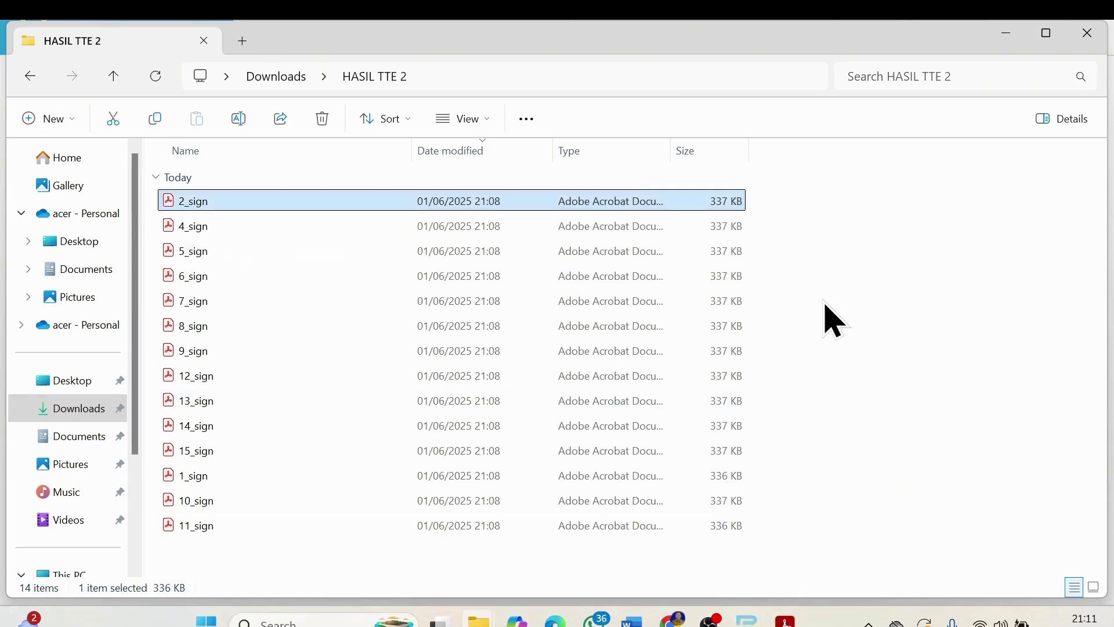
Open the signed file 2_sign in Adobe Acrobat and examine the QR signature in the signature block below the grades table.
double_click(212, 206)
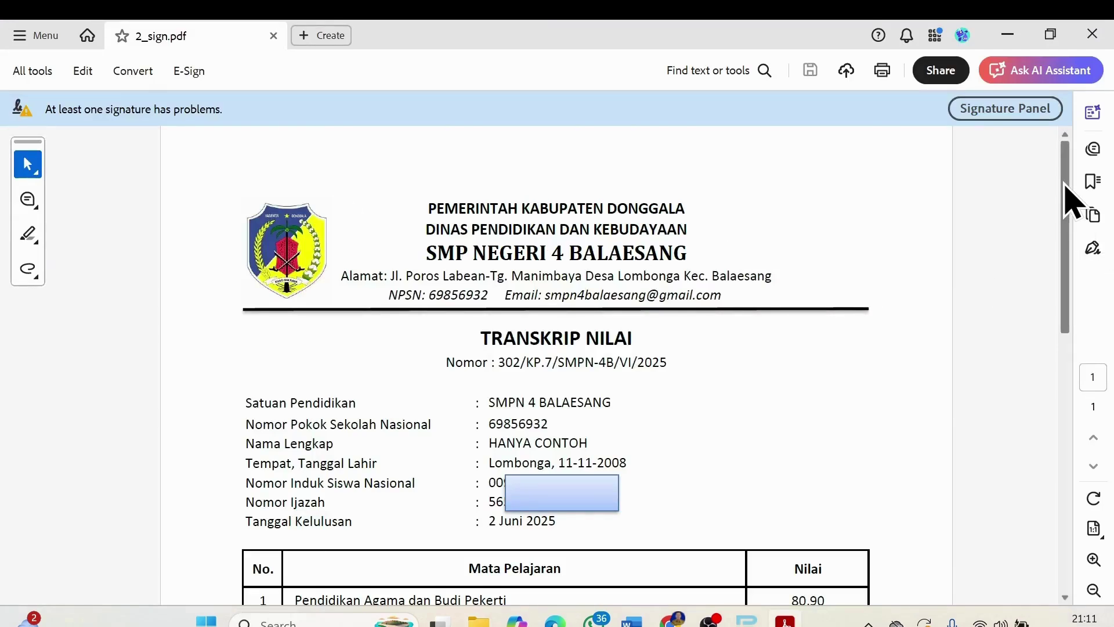
left_click_drag(1068, 198, 1080, 592)
left_click_drag(1067, 152, 1061, 465)
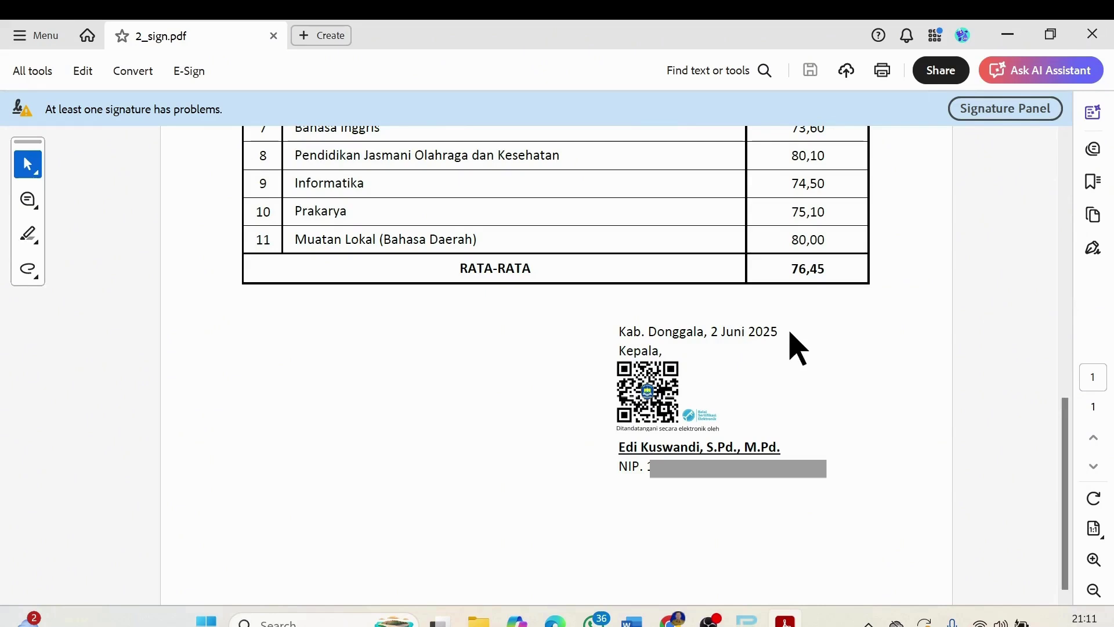